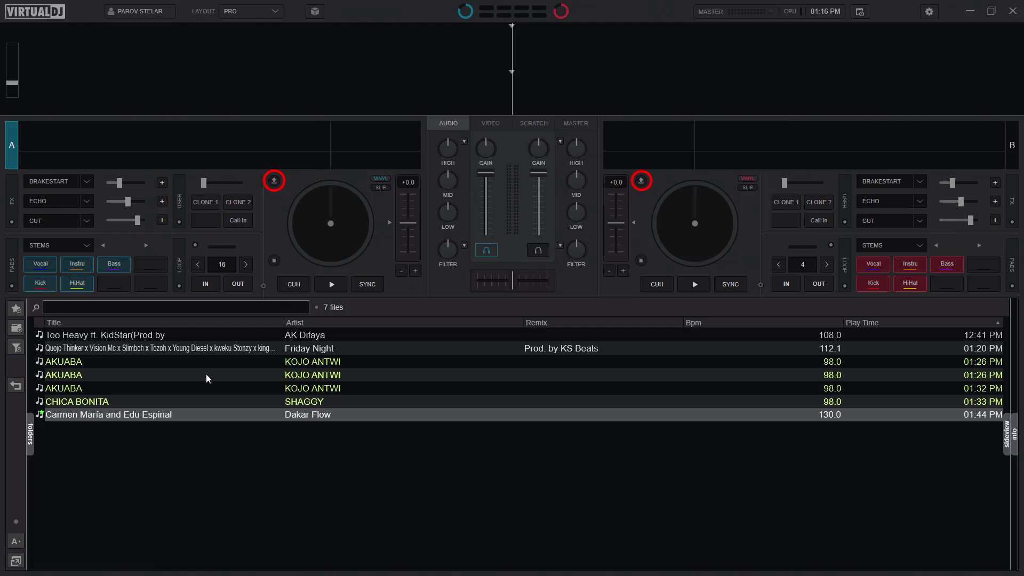
Load and eject the Carmen Maria track on deck A, then open the Mapping settings page.
left_click(273, 183)
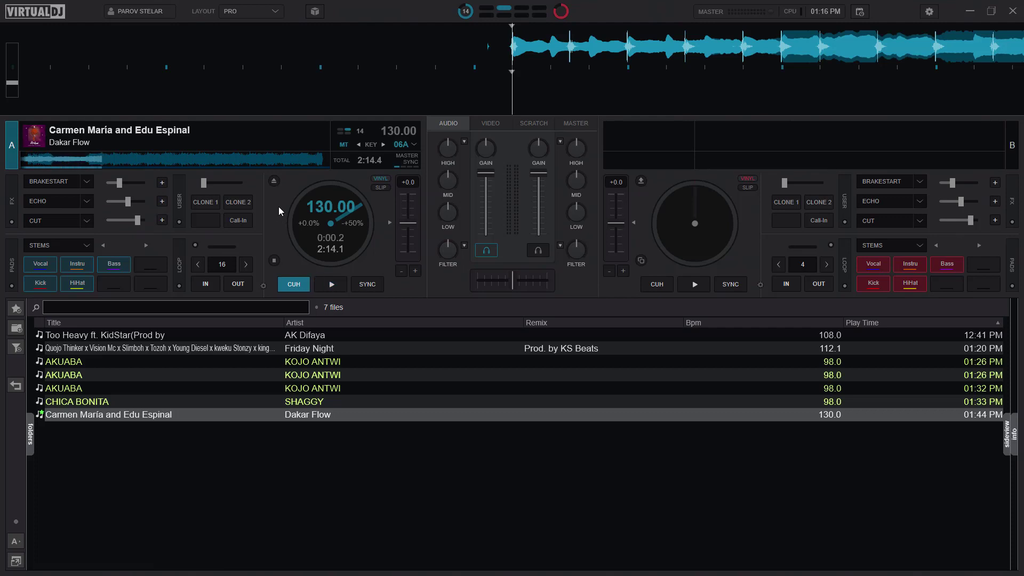
left_click(274, 181)
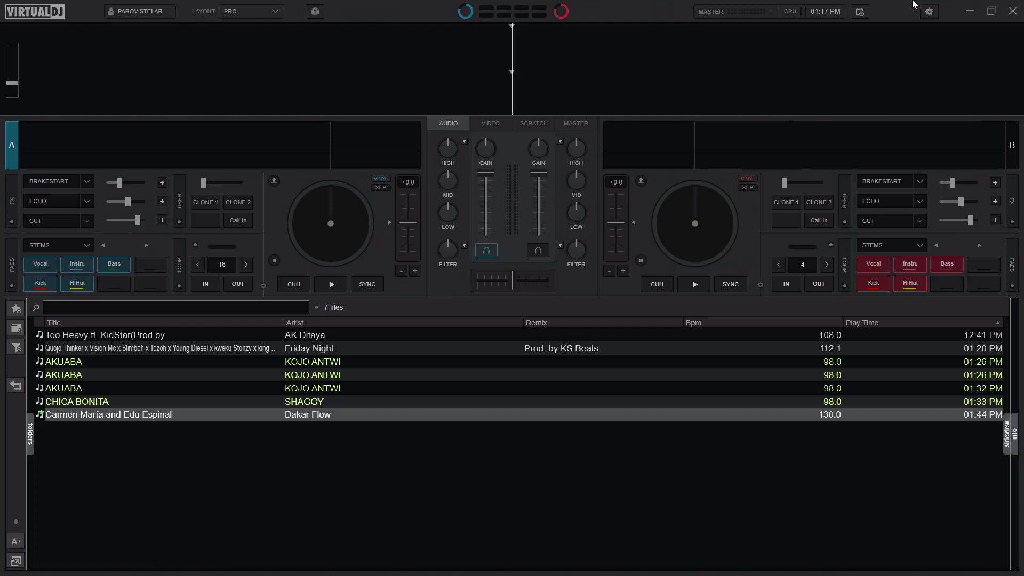
left_click(929, 12)
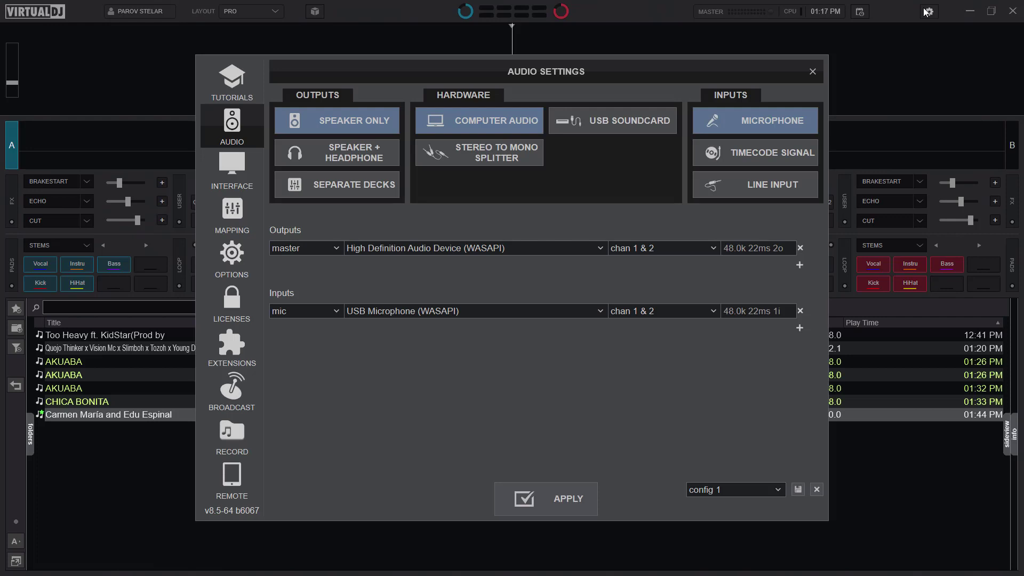
left_click(224, 216)
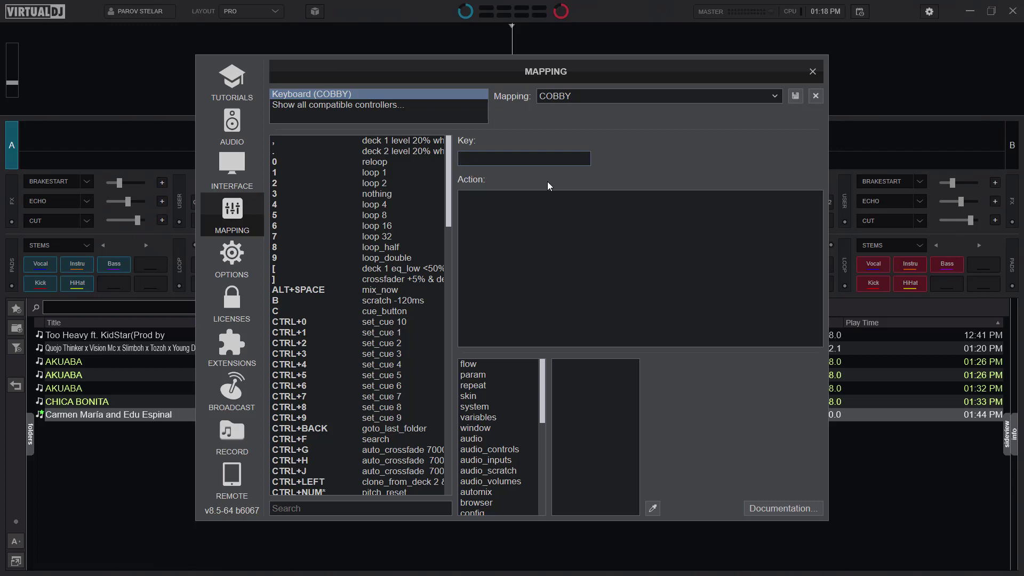
Assign the RETURN key to the load_next action and move the mapping dialog down.
key("Return")
type("load")
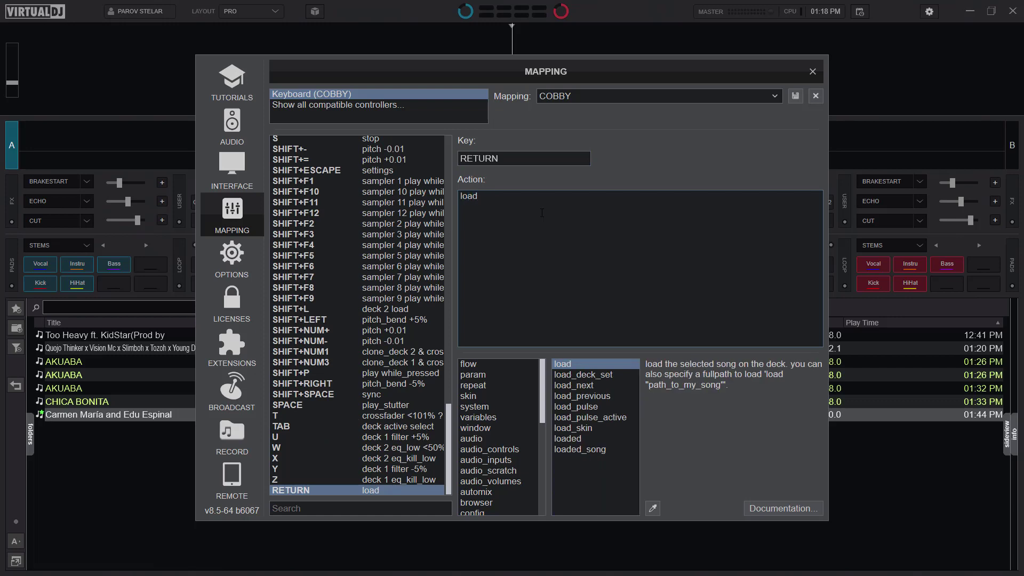
type("_ne")
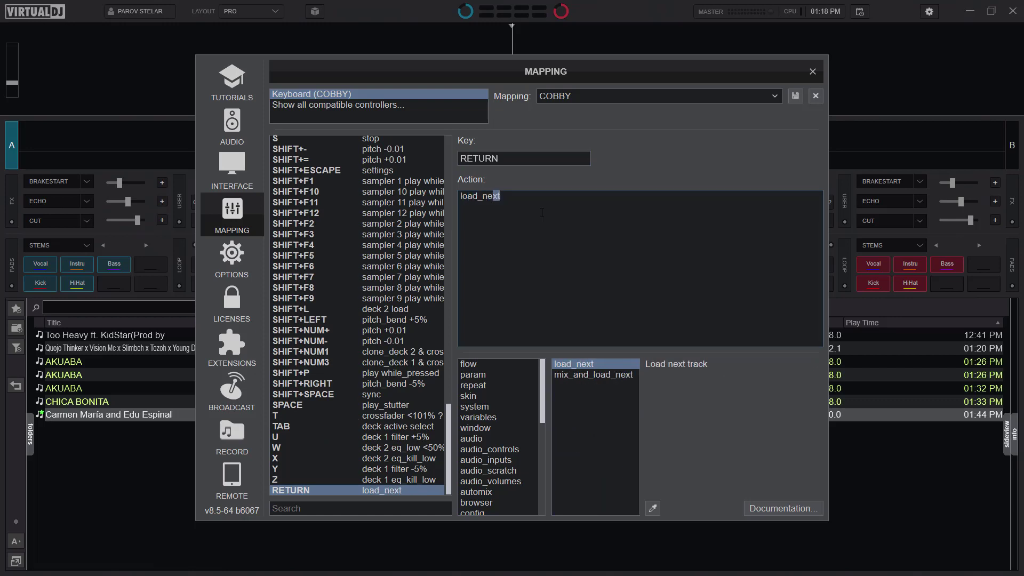
type("xt")
left_click_drag(589, 66, 614, 404)
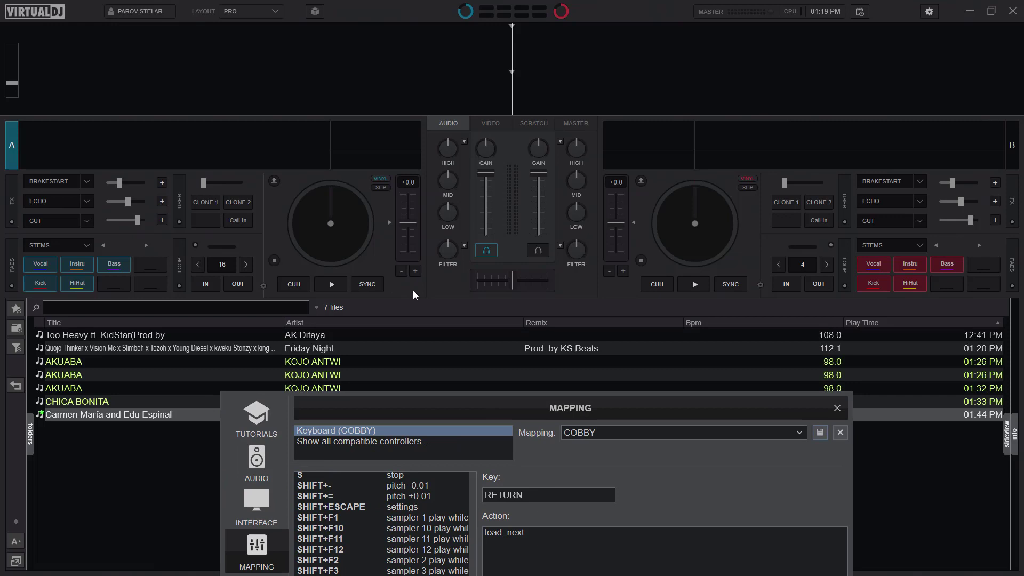
Test RETURN by loading a track to deck A, then load CHICA BONITA onto deck B.
key("Return")
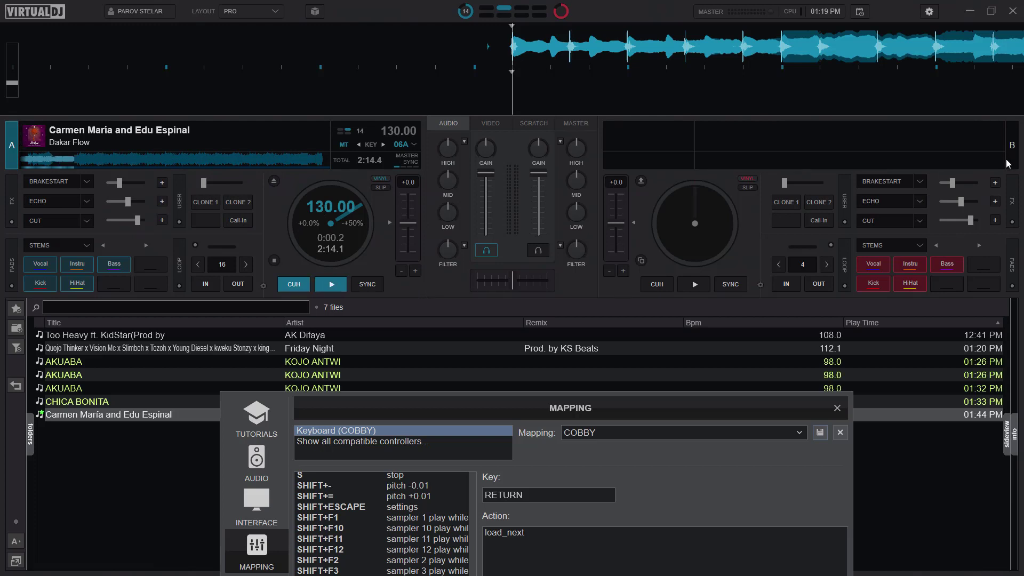
left_click(1020, 151)
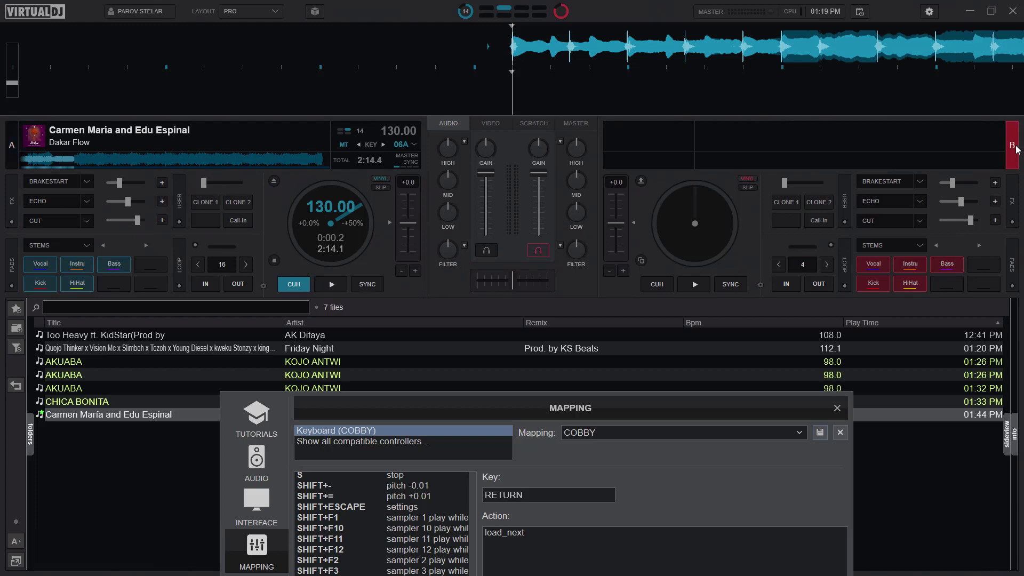
left_click(120, 404)
key("Return")
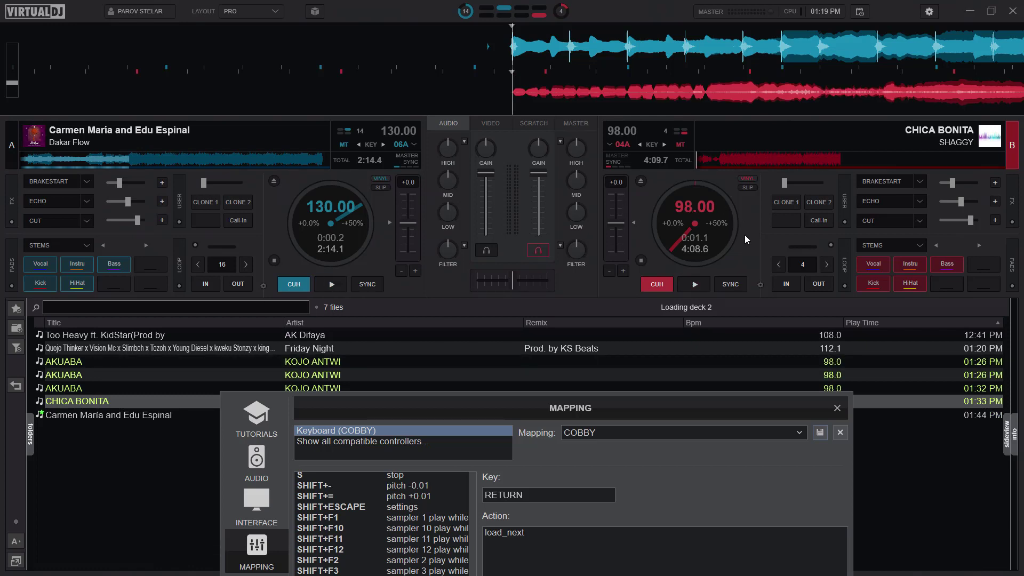
left_click_drag(556, 421, 536, 451)
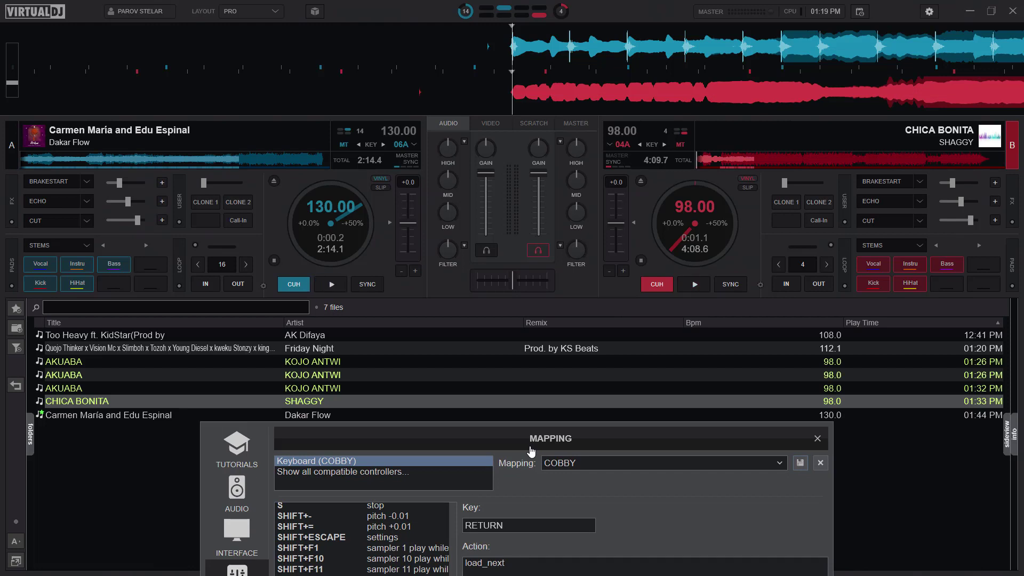
left_click_drag(530, 451, 517, 90)
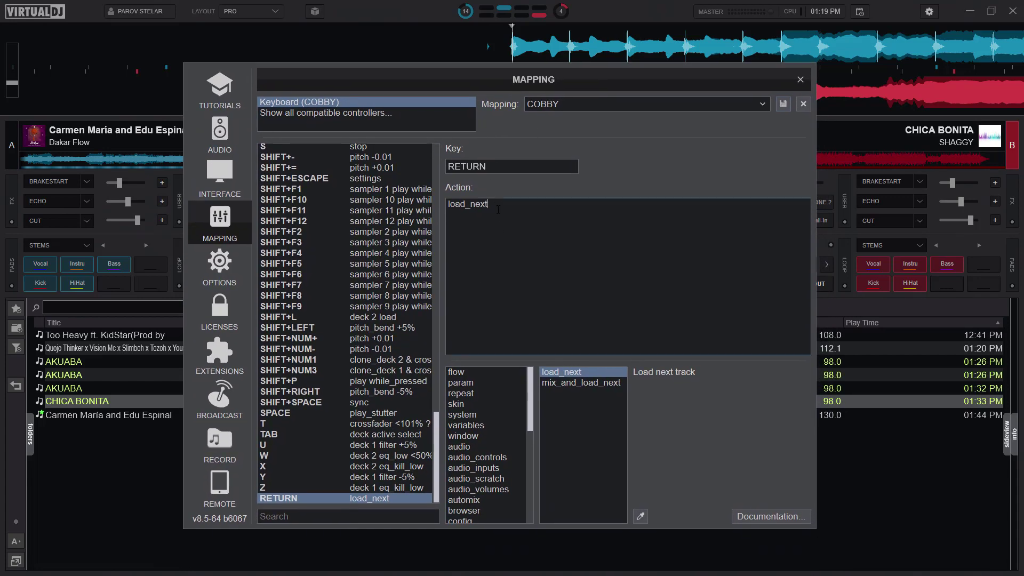
Change RETURN's action to 'deck 1 load' and add SHIFT+RETURN mapped to 'deck 2 load'.
key("BackSpace")
key("BackSpace")
key("BackSpace")
key("BackSpace")
type("deck 1")
left_click(494, 167)
key("shift+Return")
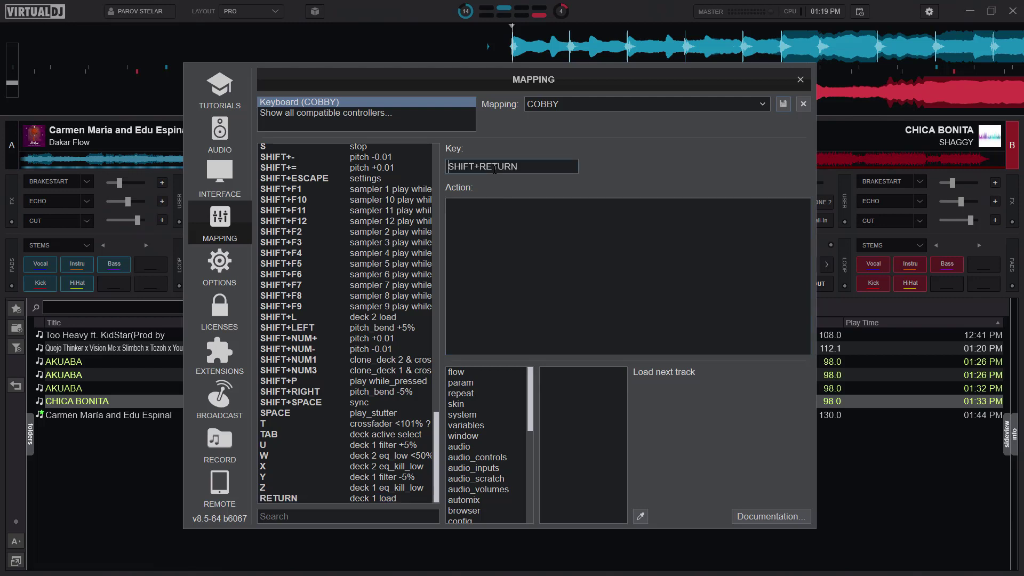
left_click(501, 226)
type("deck 2")
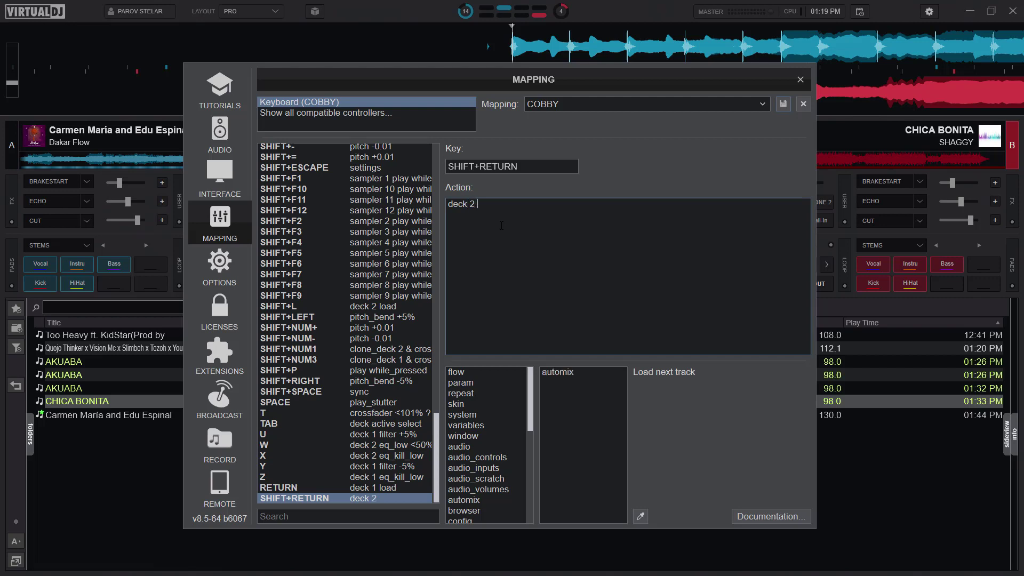
type(" load")
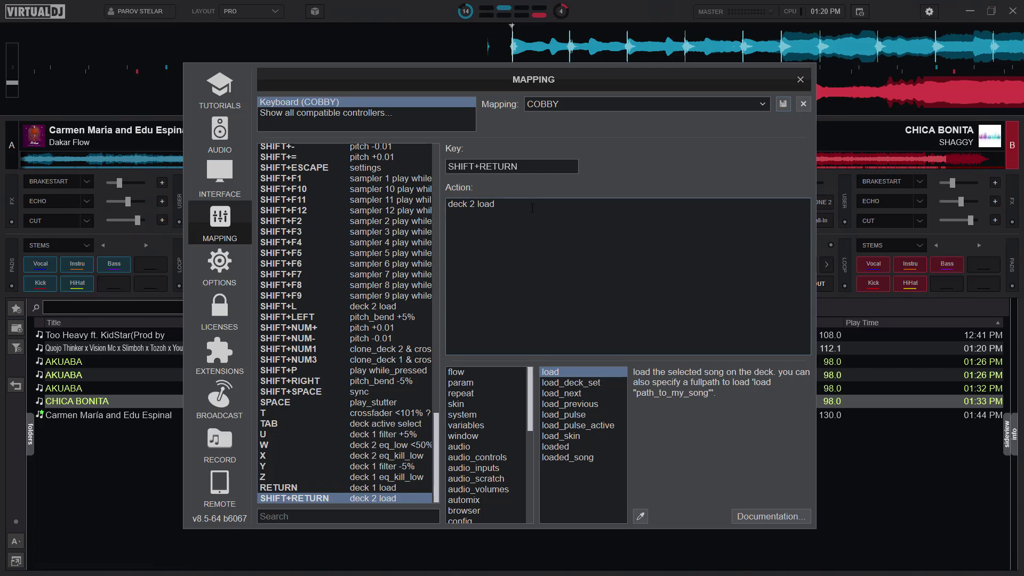
Move the mapping window aside and eject both decks A and B.
left_click_drag(535, 86, 503, 449)
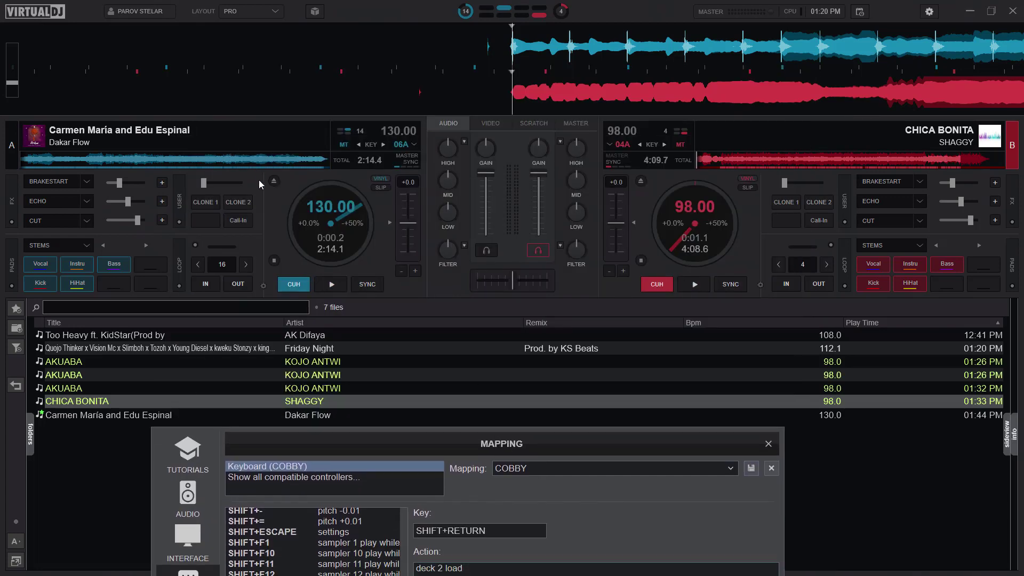
left_click(274, 181)
left_click(641, 181)
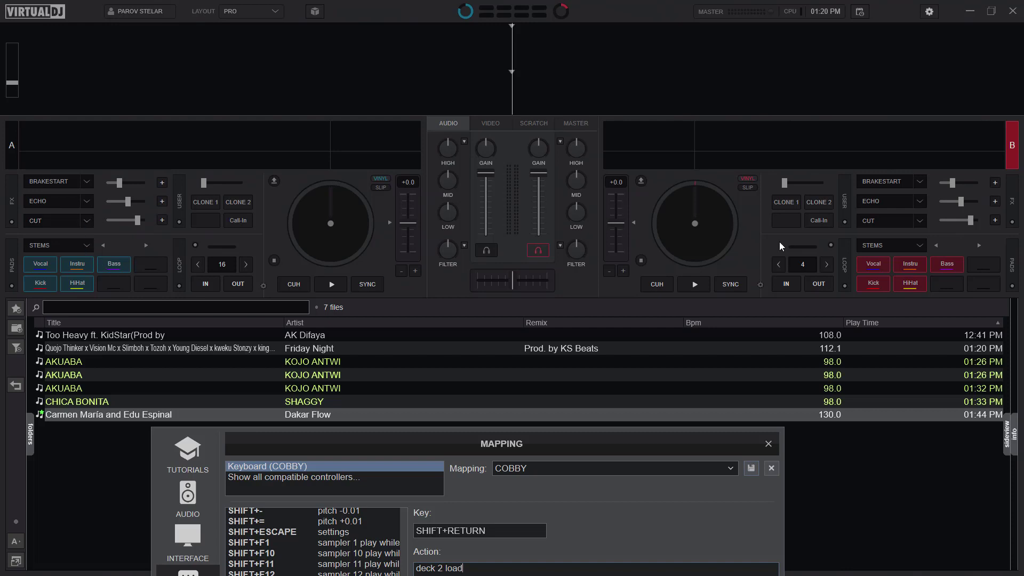
Reload Carmen Maria and Edu Espinal on deck A and test SHIFT+RETURN with CHICA BONITA.
double_click(293, 414)
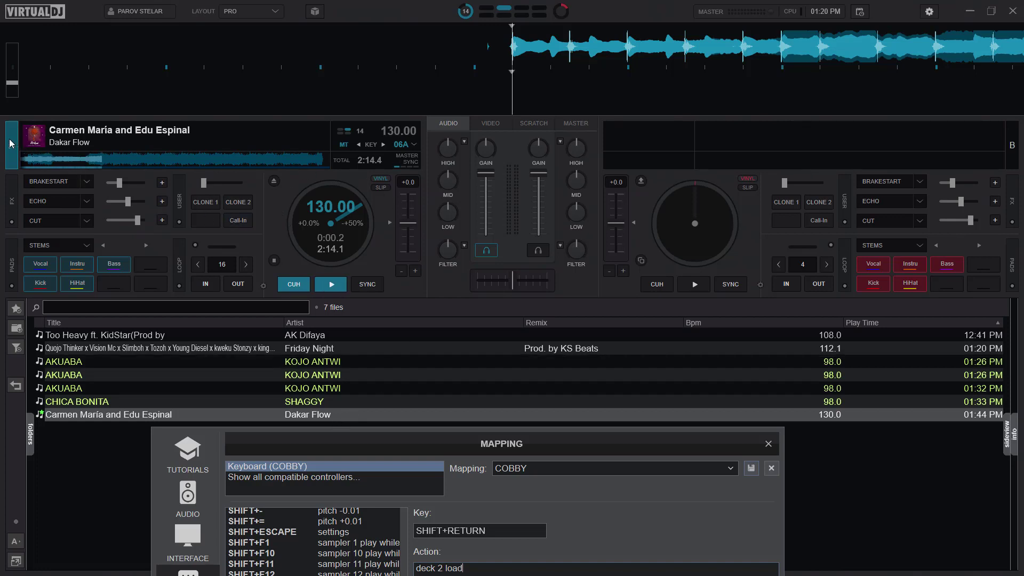
left_click(505, 397)
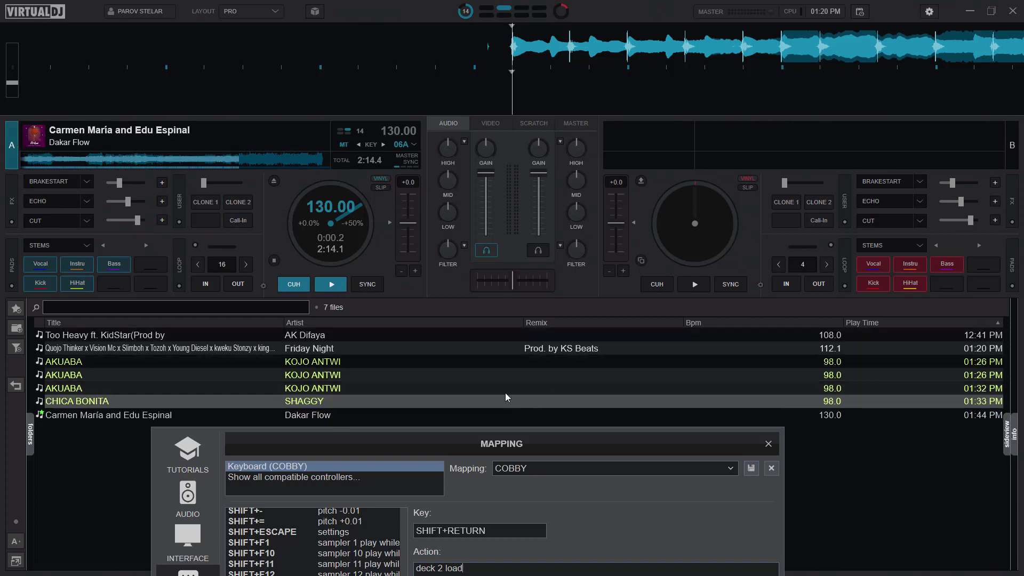
key("shift+Return")
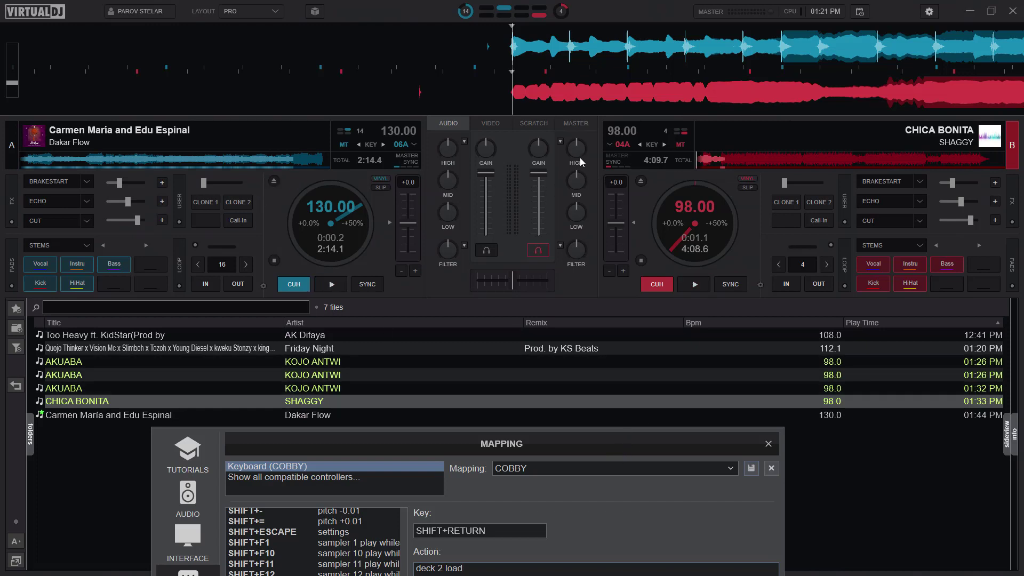
Change SHIFT+RETURN's action to 'deck 2 unload' and test it by emptying deck B.
left_click_drag(521, 451, 527, 65)
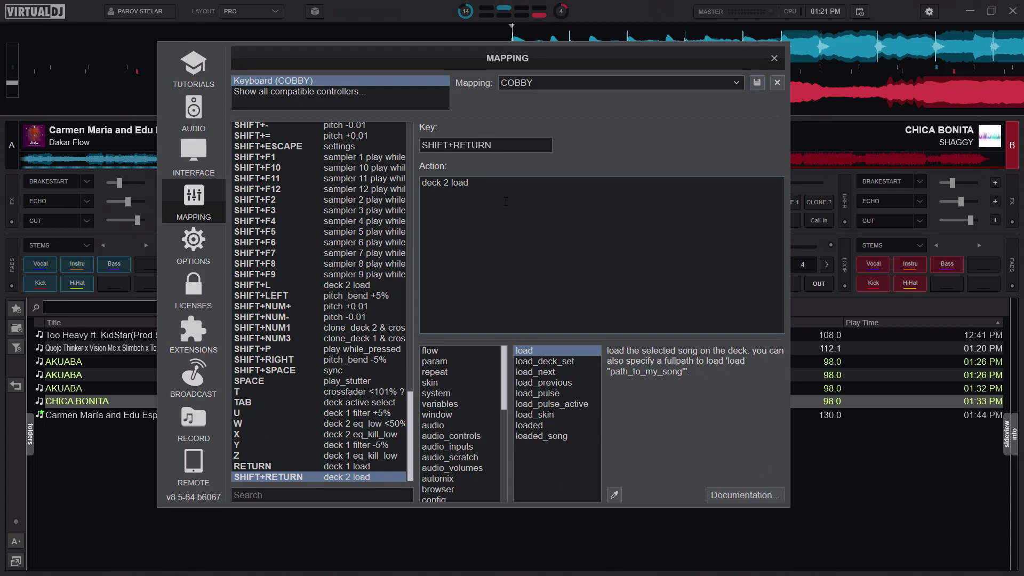
type("un")
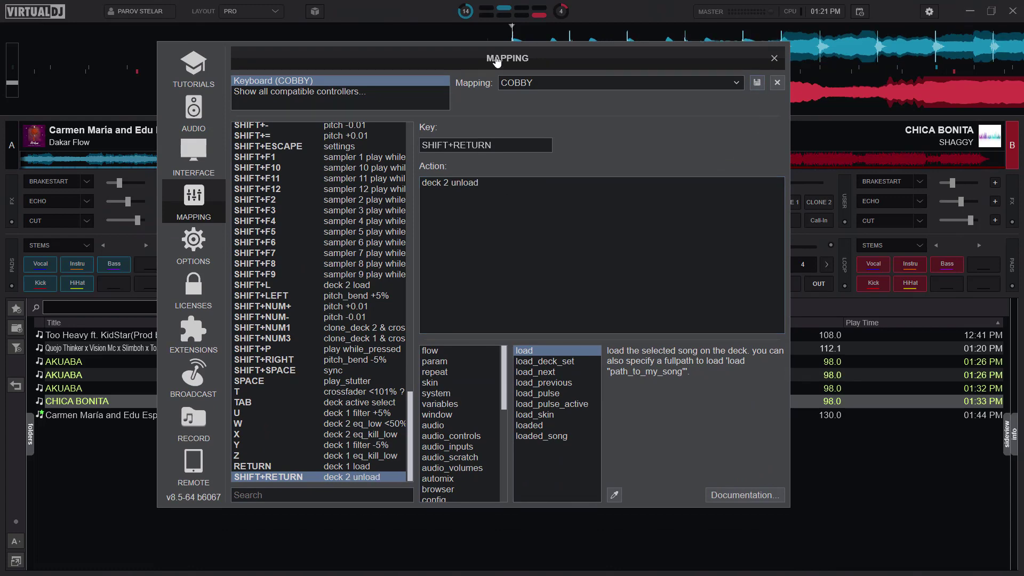
left_click_drag(496, 56, 506, 321)
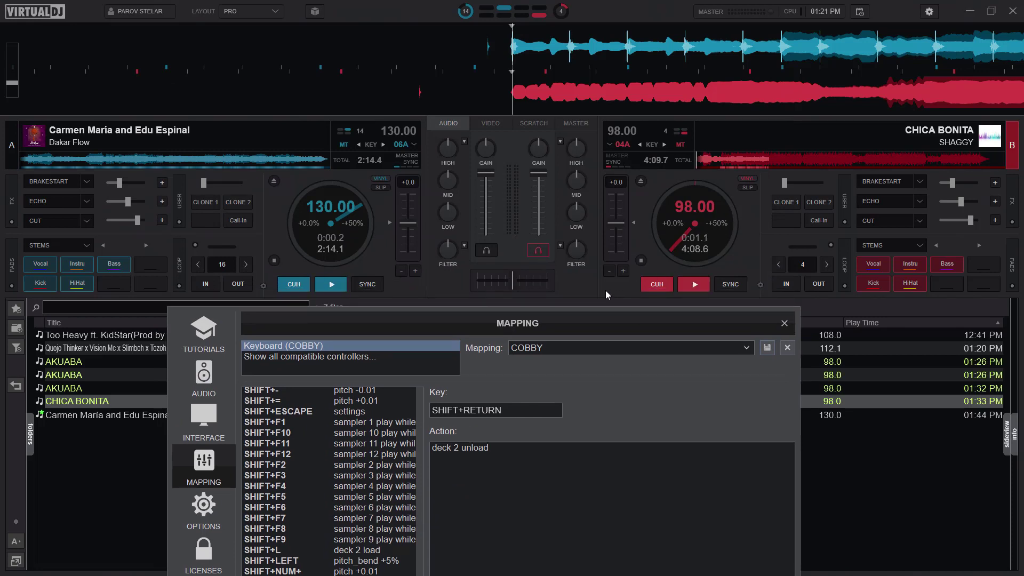
key("shift+Return")
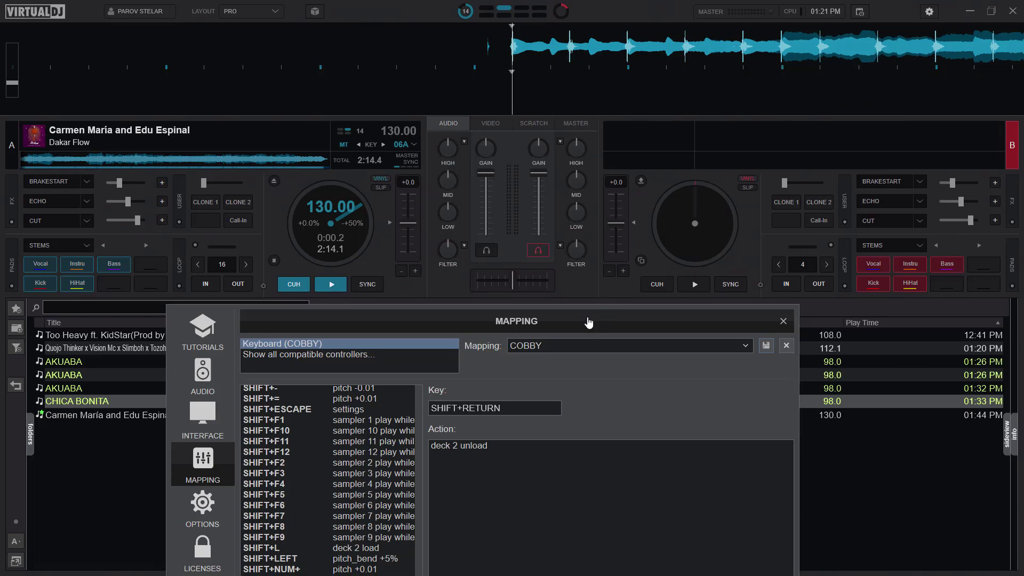
Restore SHIFT+RETURN's action to 'deck 2 load' by removing 'un', then close the mapping window.
left_click_drag(590, 325, 596, 123)
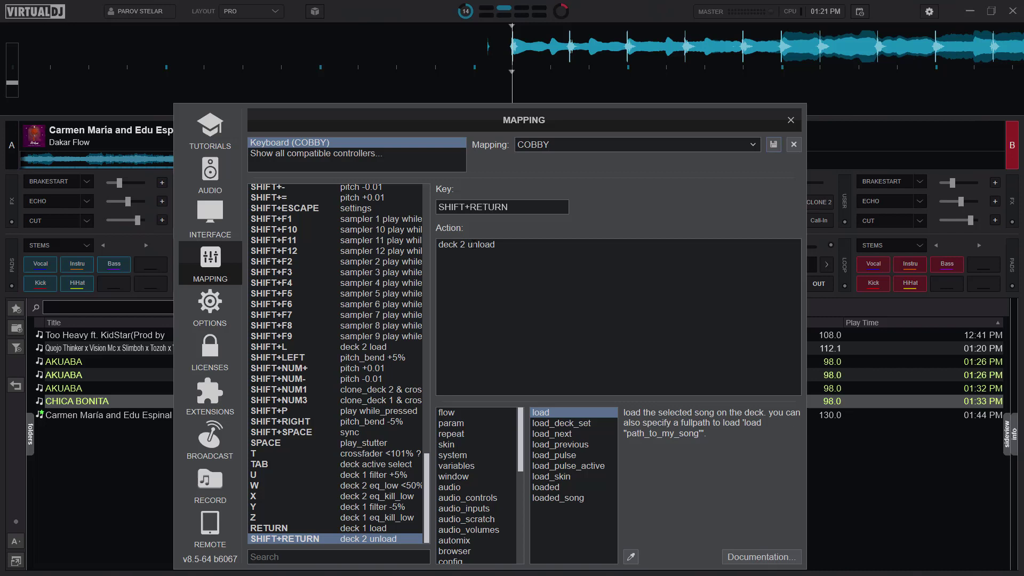
left_click(471, 245)
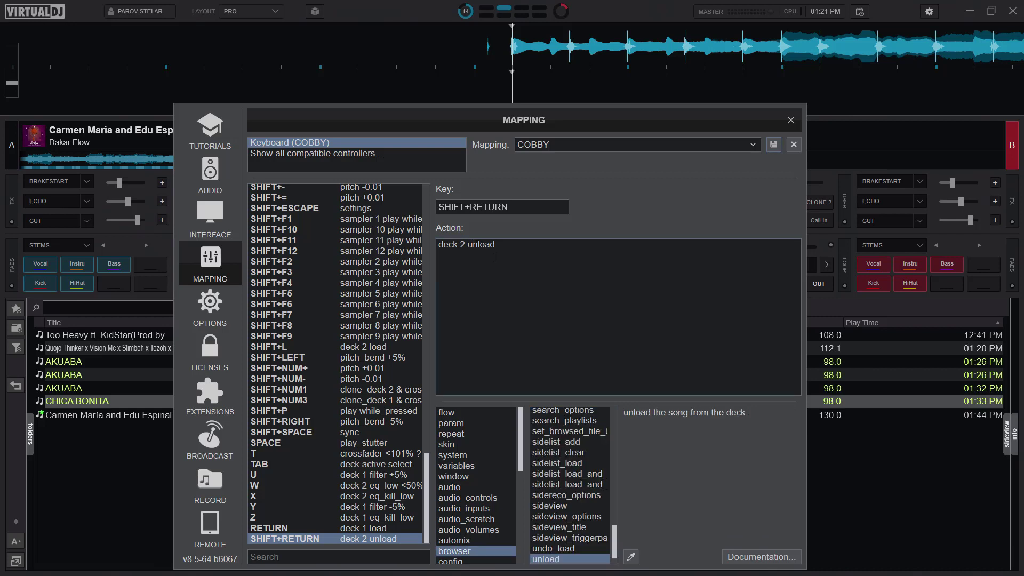
key("BackSpace")
key("BackSpace")
left_click_drag(530, 126, 508, 263)
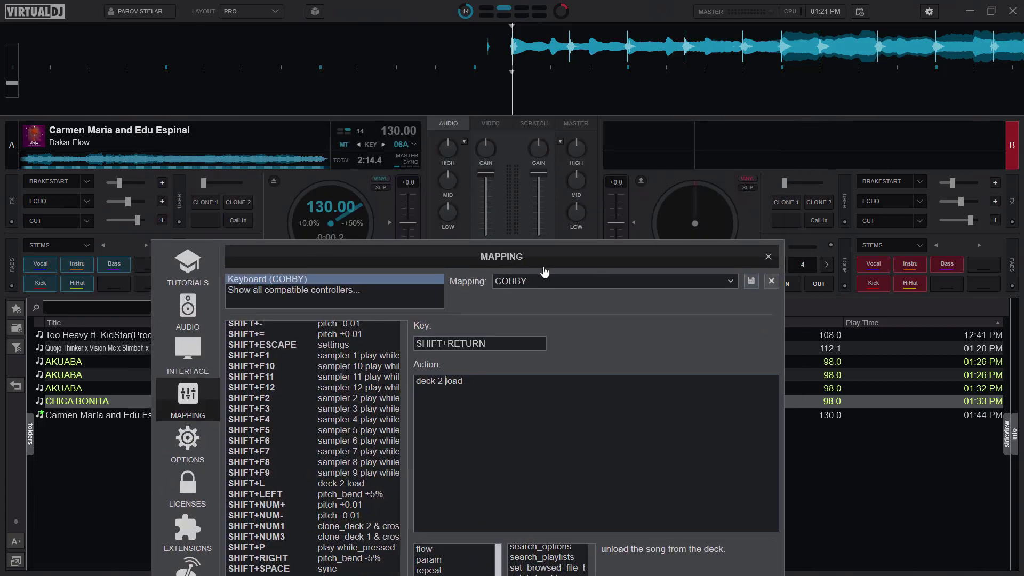
left_click_drag(547, 272, 525, 63)
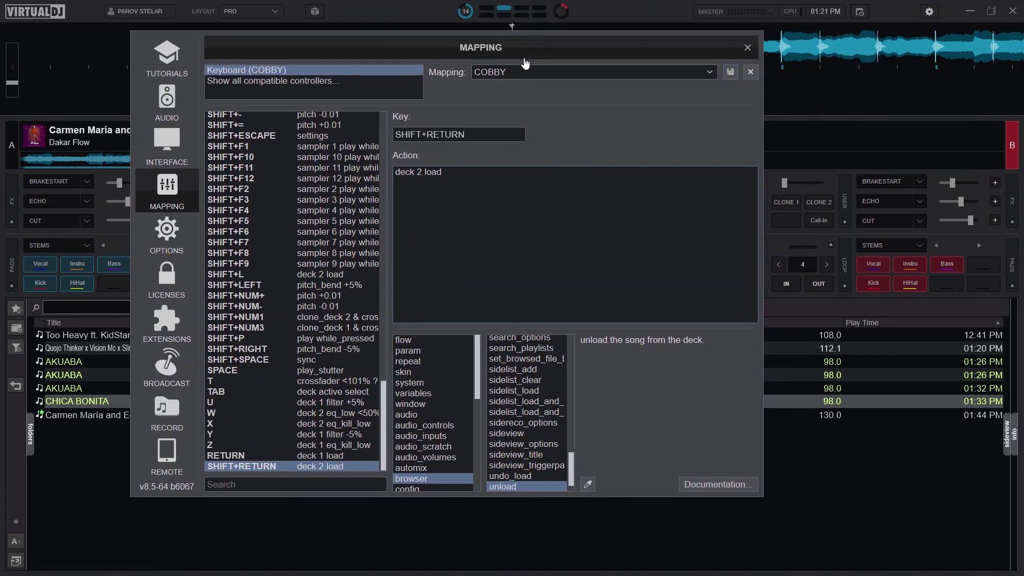
left_click(748, 47)
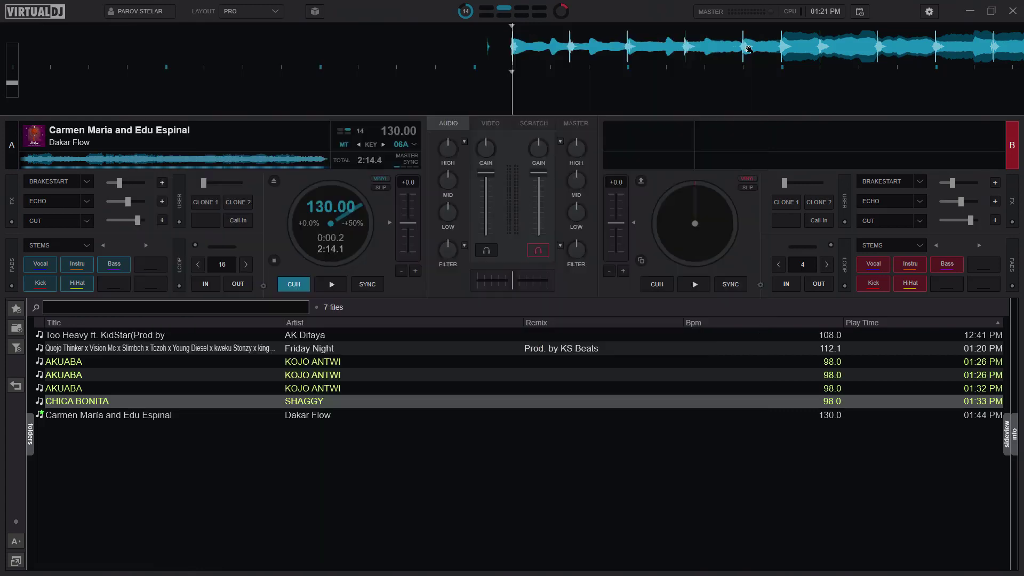
Load Shaggy's CHICA BONITA from the browser onto deck B at 98 BPM.
double_click(336, 403)
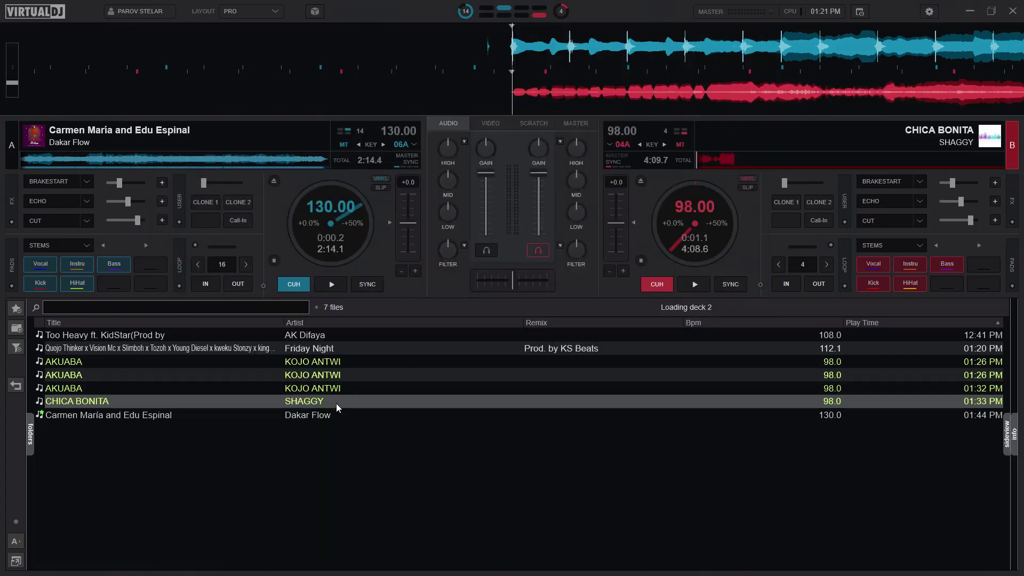